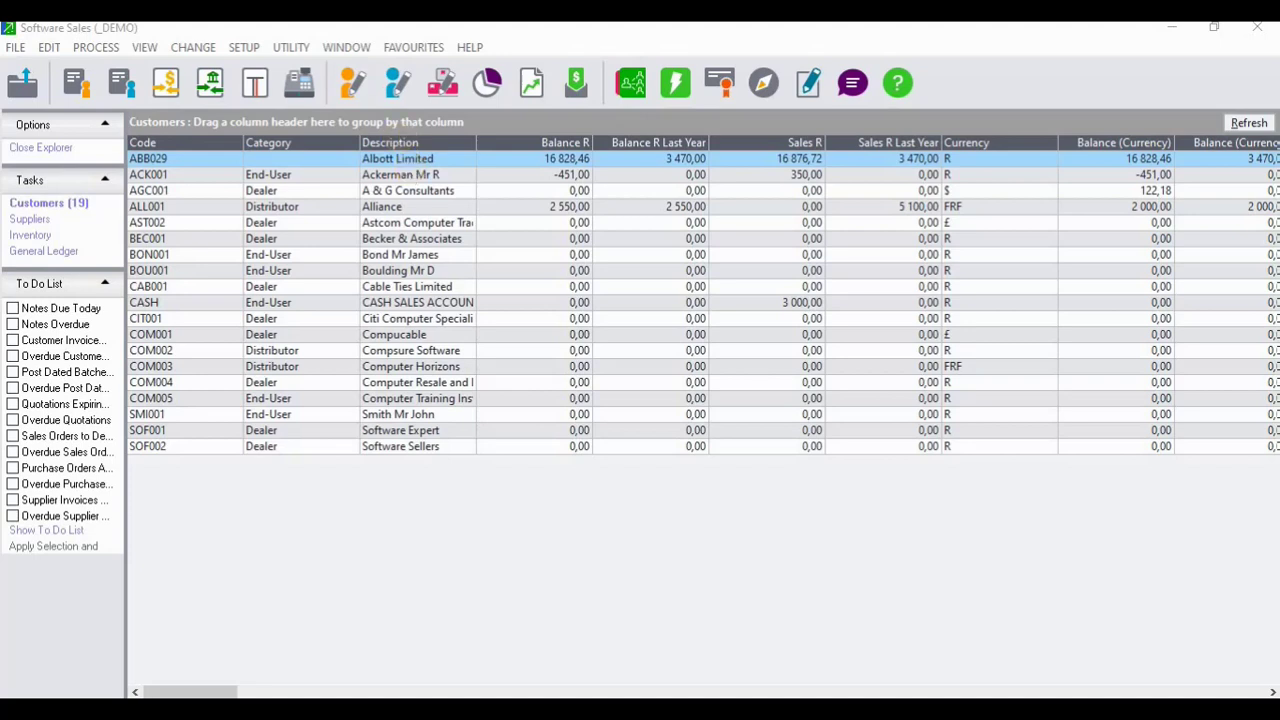
Step: Open cash book processing for the National Bank cash book and switch to its receipts
left_click(108, 50)
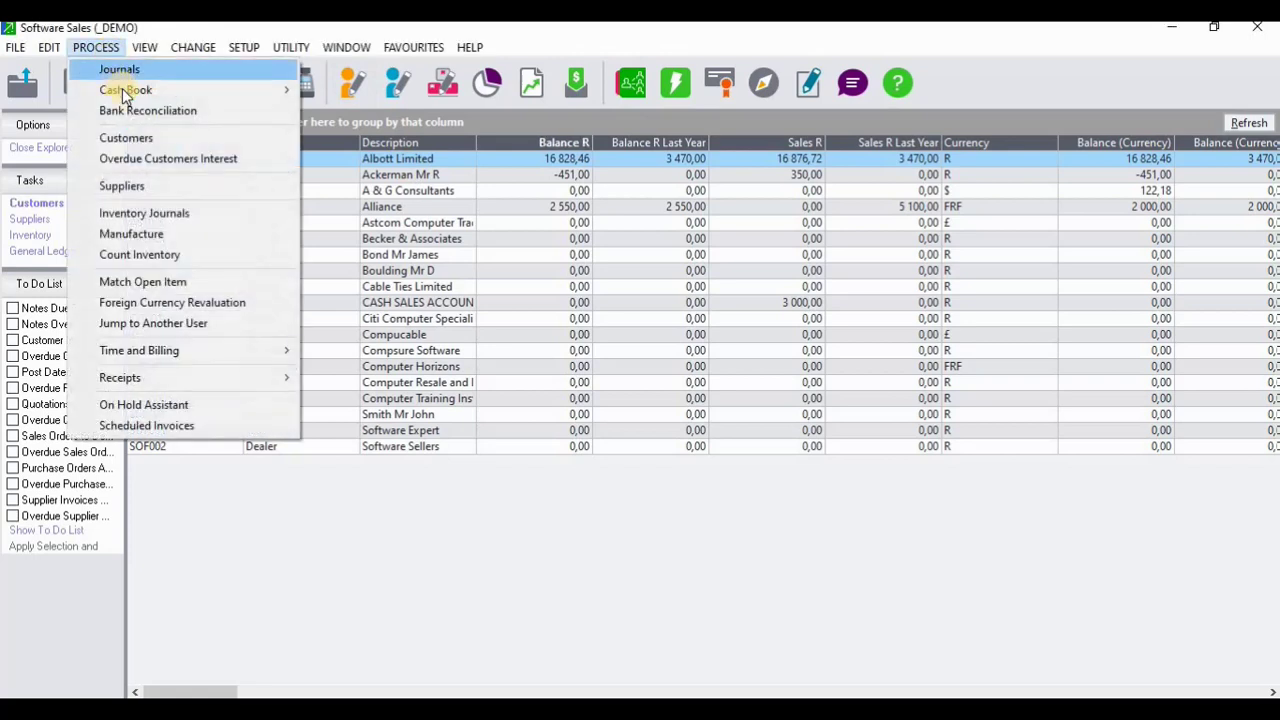
mouse_move(122, 89)
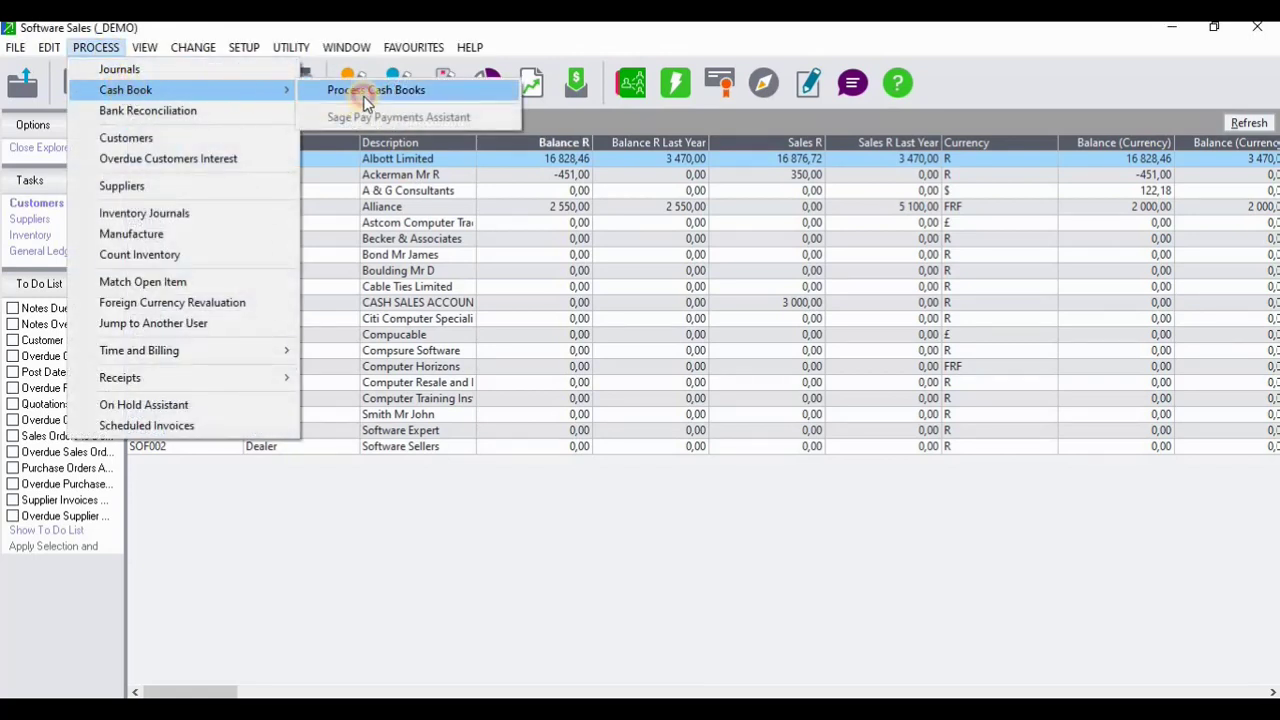
left_click(362, 90)
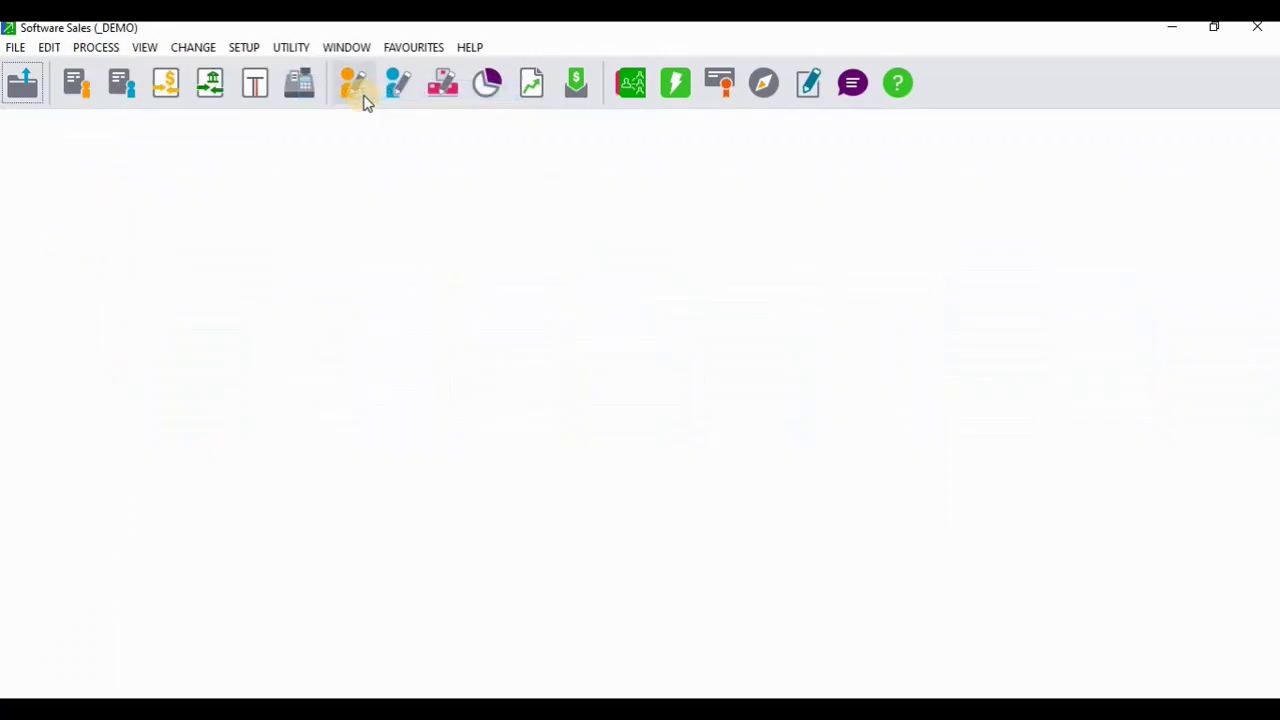
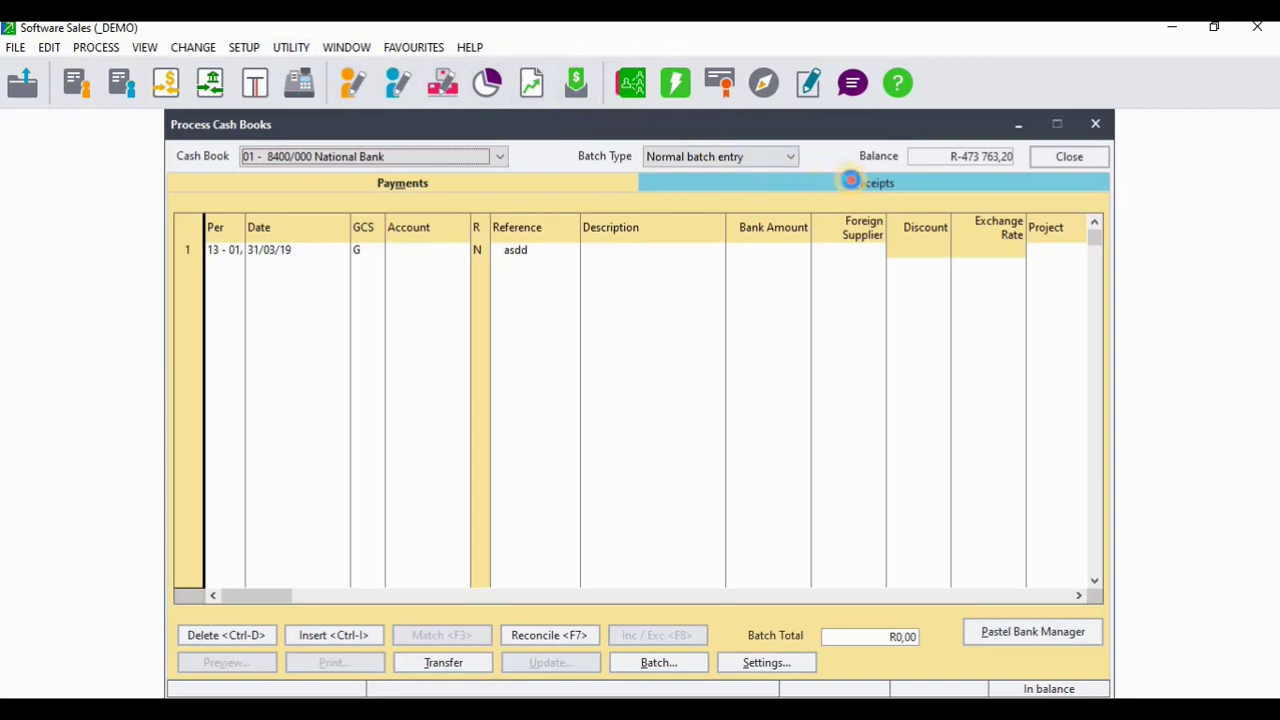
left_click(850, 181)
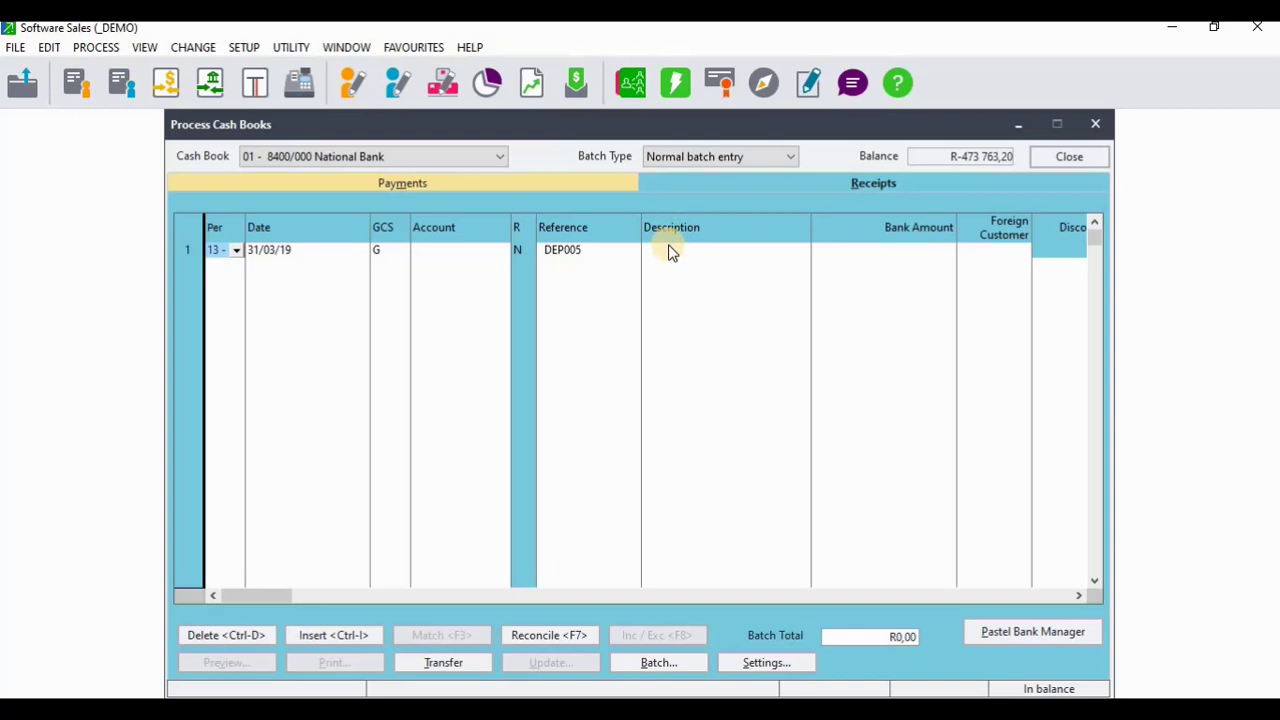
Step: Set the first receipt line to type C, keeping its period and date, and assign the customer account of Albott Limited
key("Tab")
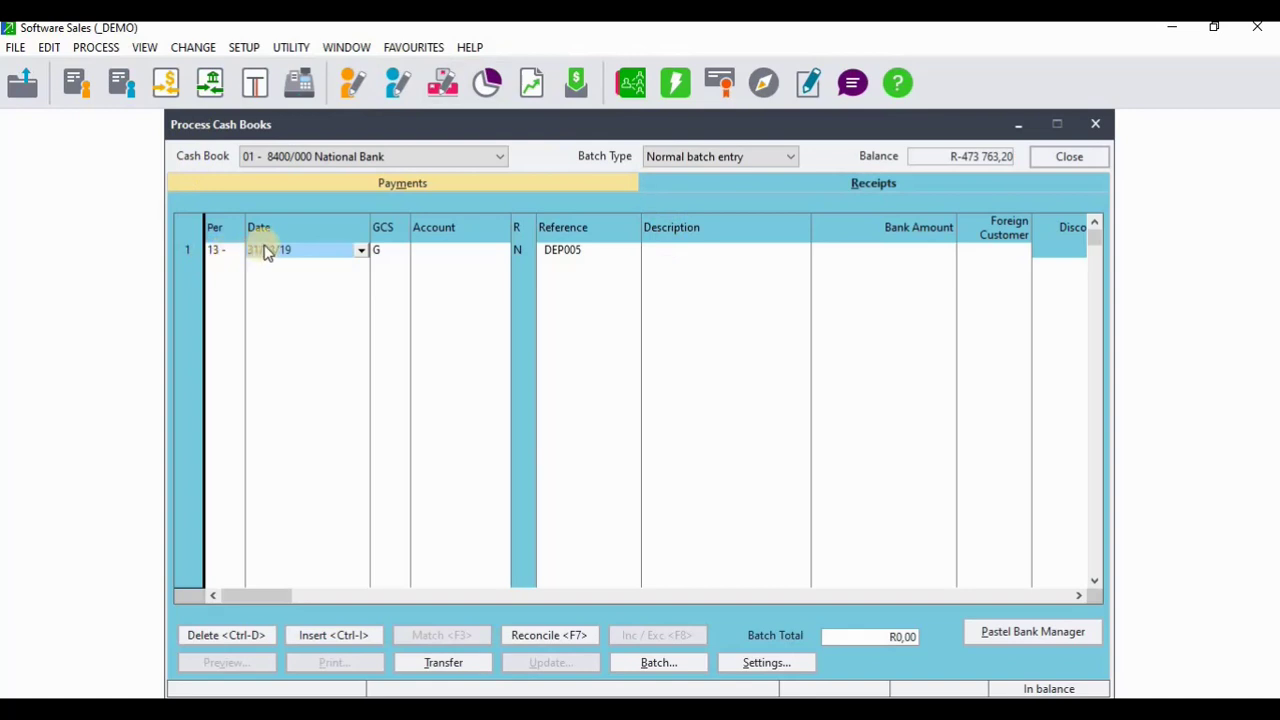
key("Tab")
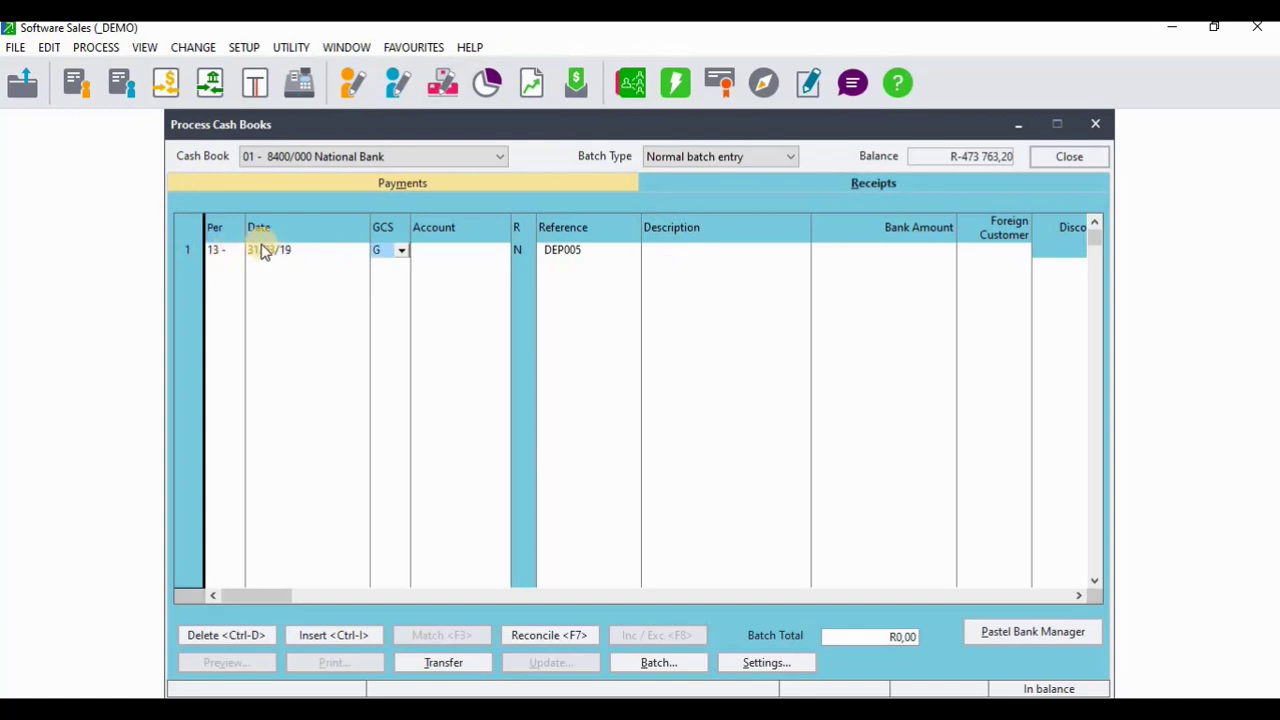
left_click(407, 257)
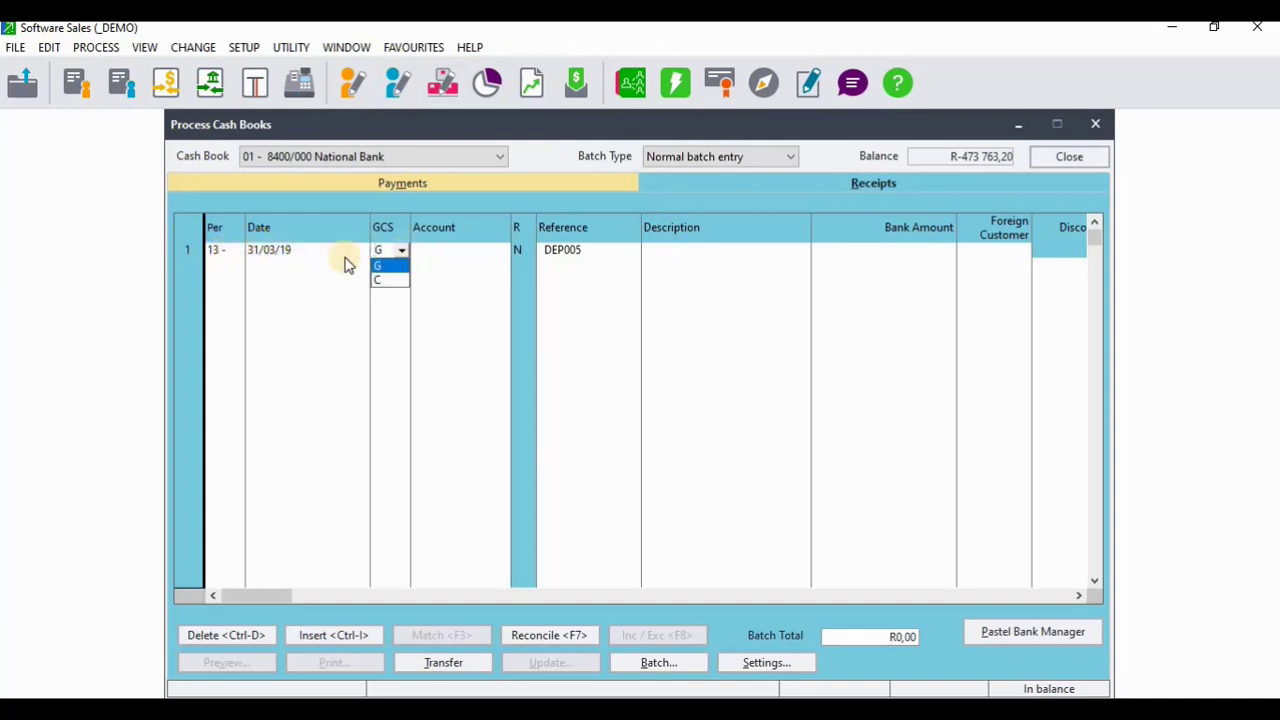
left_click(390, 280)
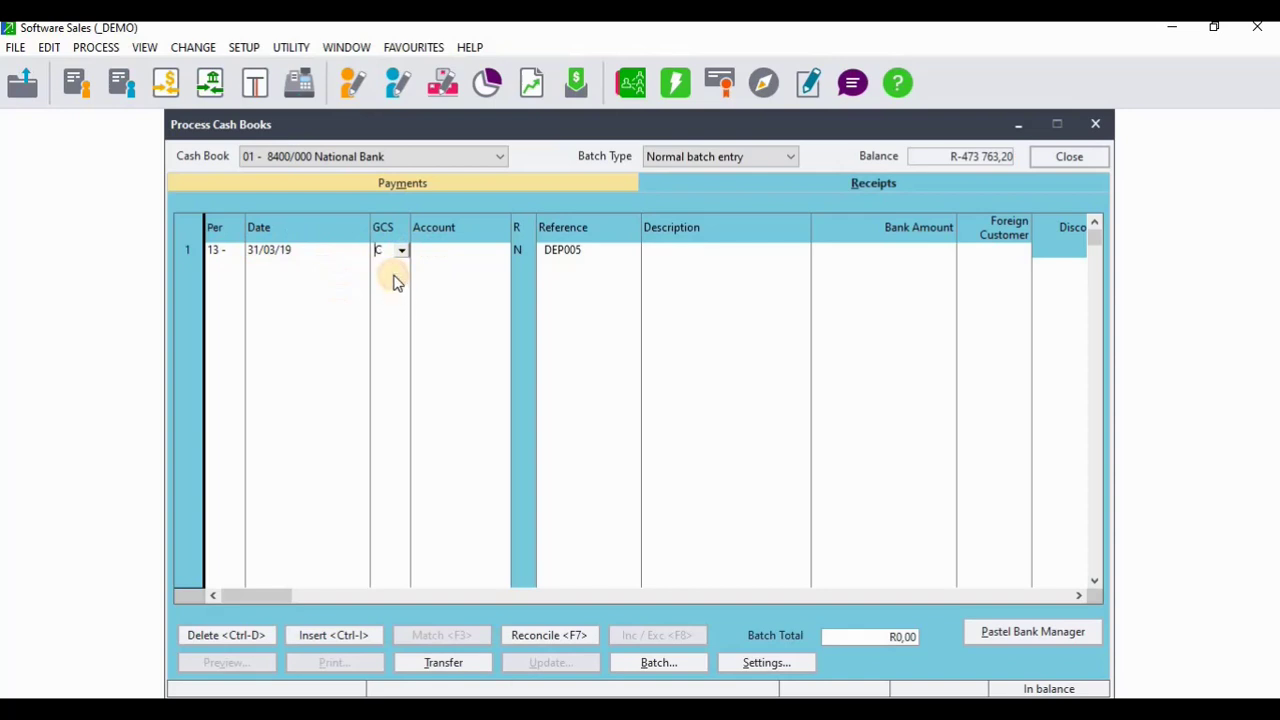
key("Tab")
left_click(497, 247)
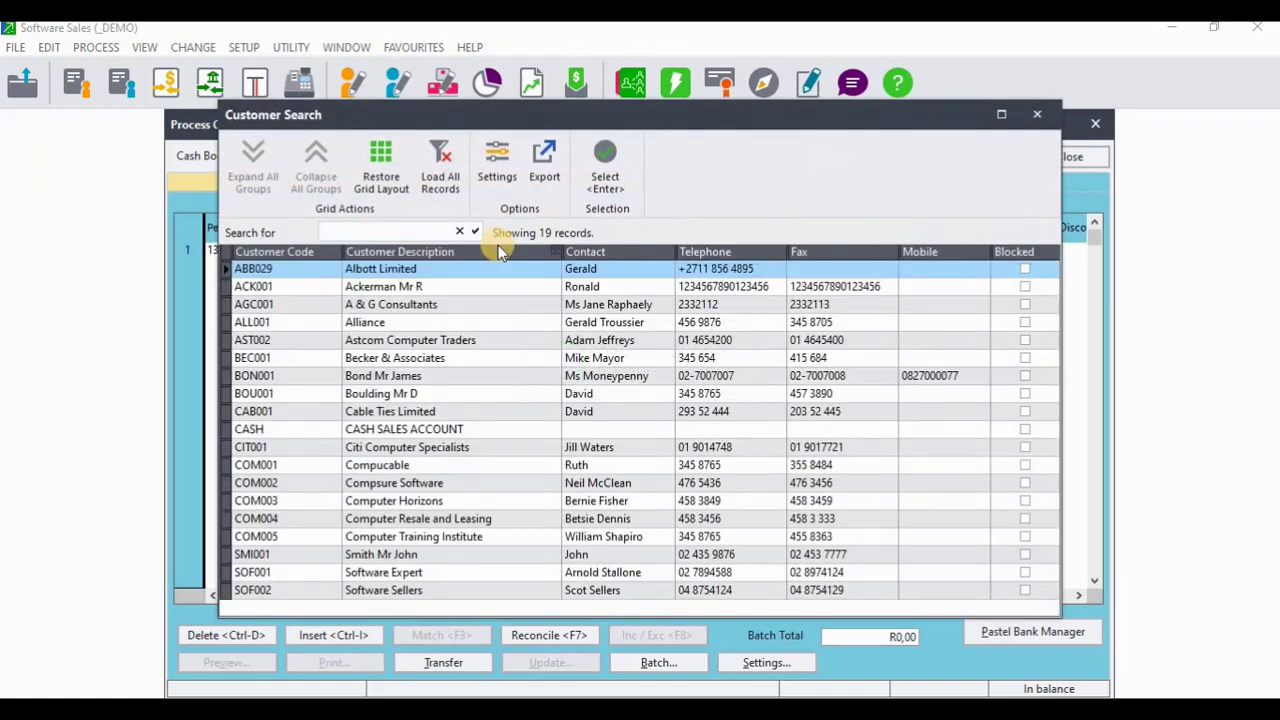
key("Return")
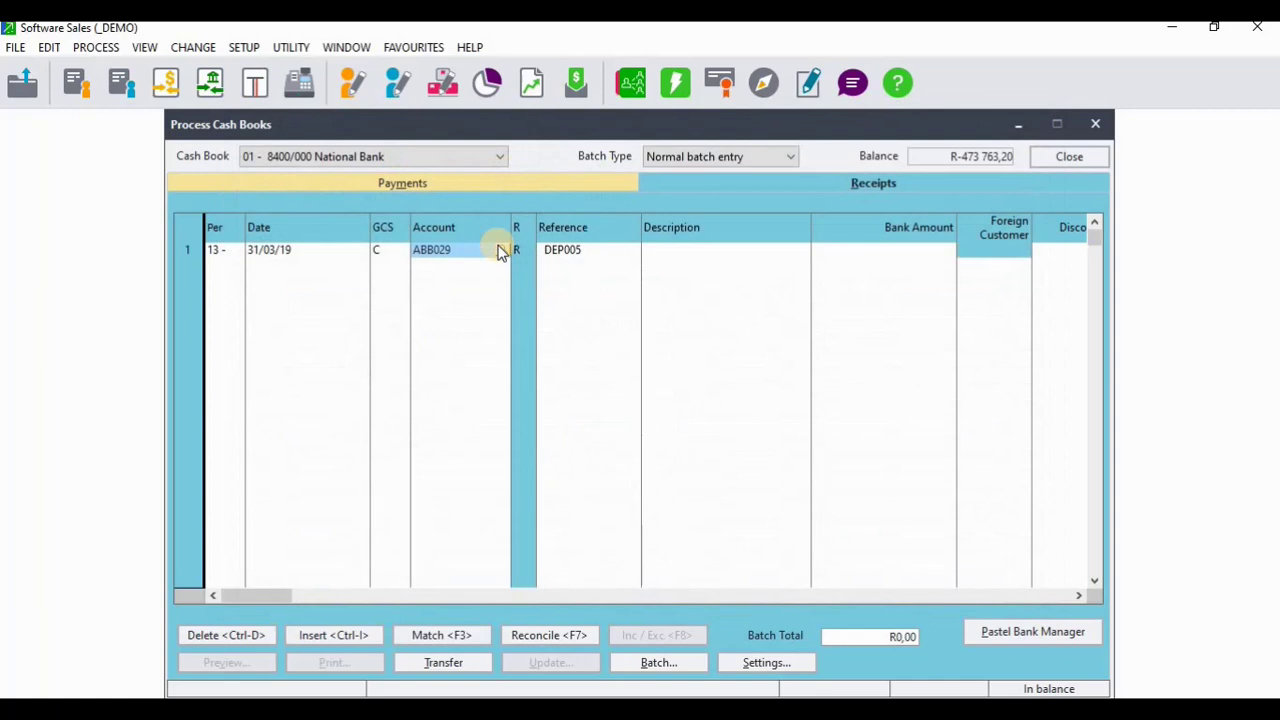
key("Return")
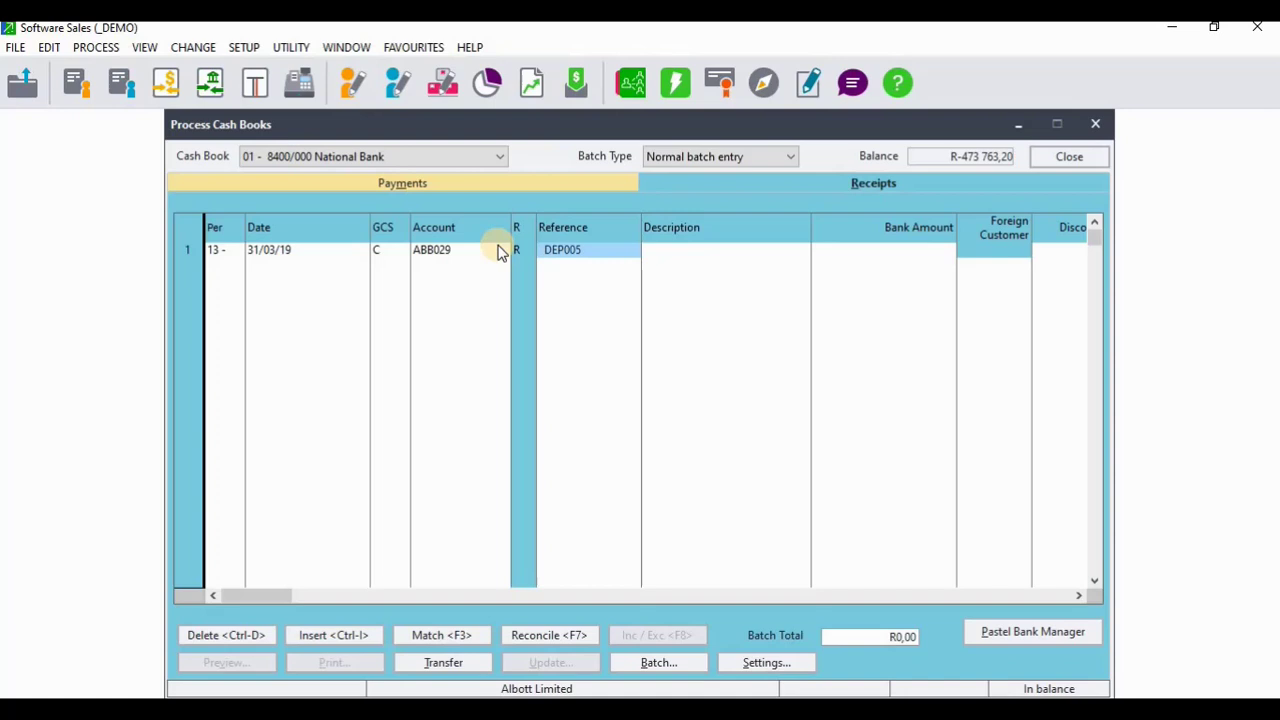
Step: Change the receipt line's reference to DEP004 and enter the description "Cheque by the bank"
left_click(588, 249)
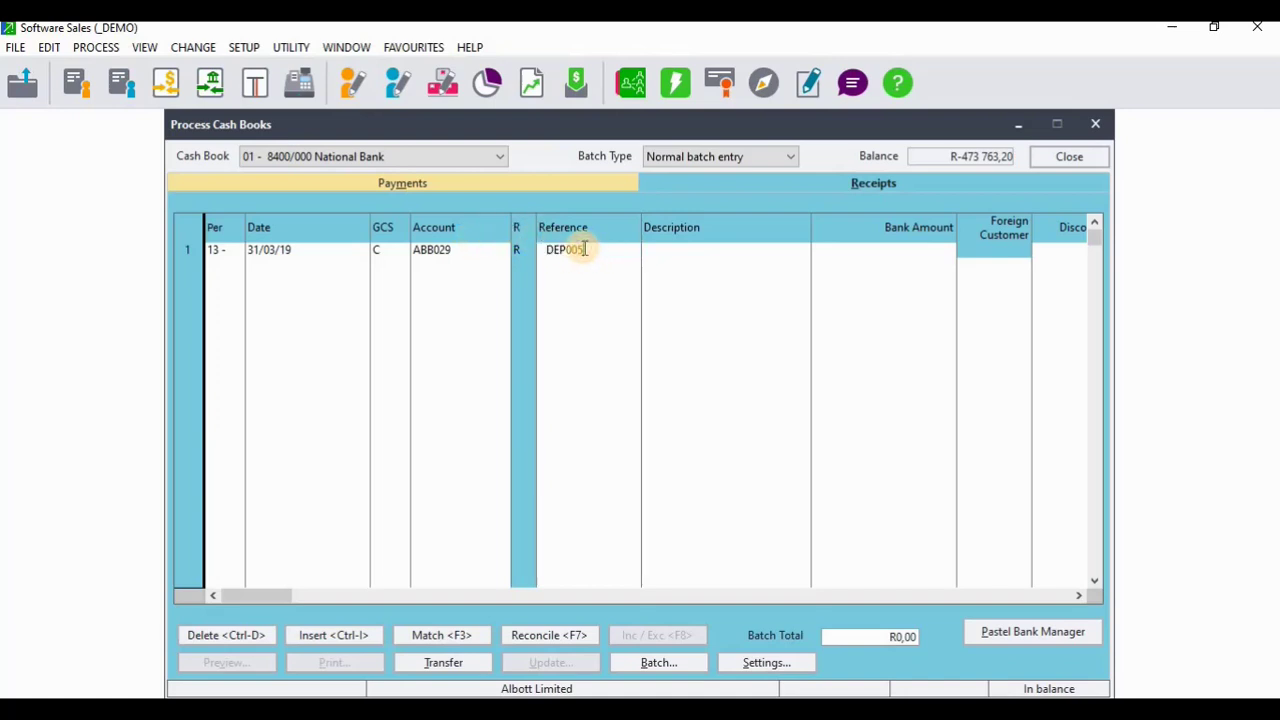
key("BackSpace")
type("4")
key("Tab")
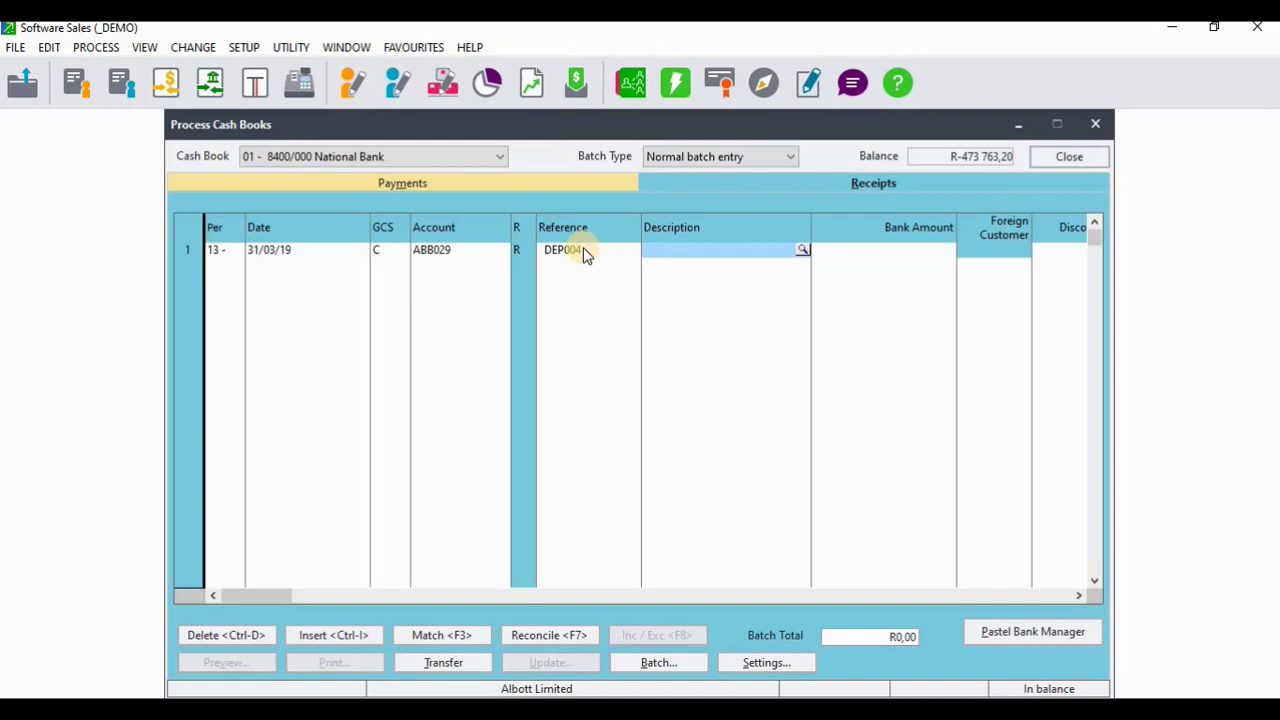
type("C")
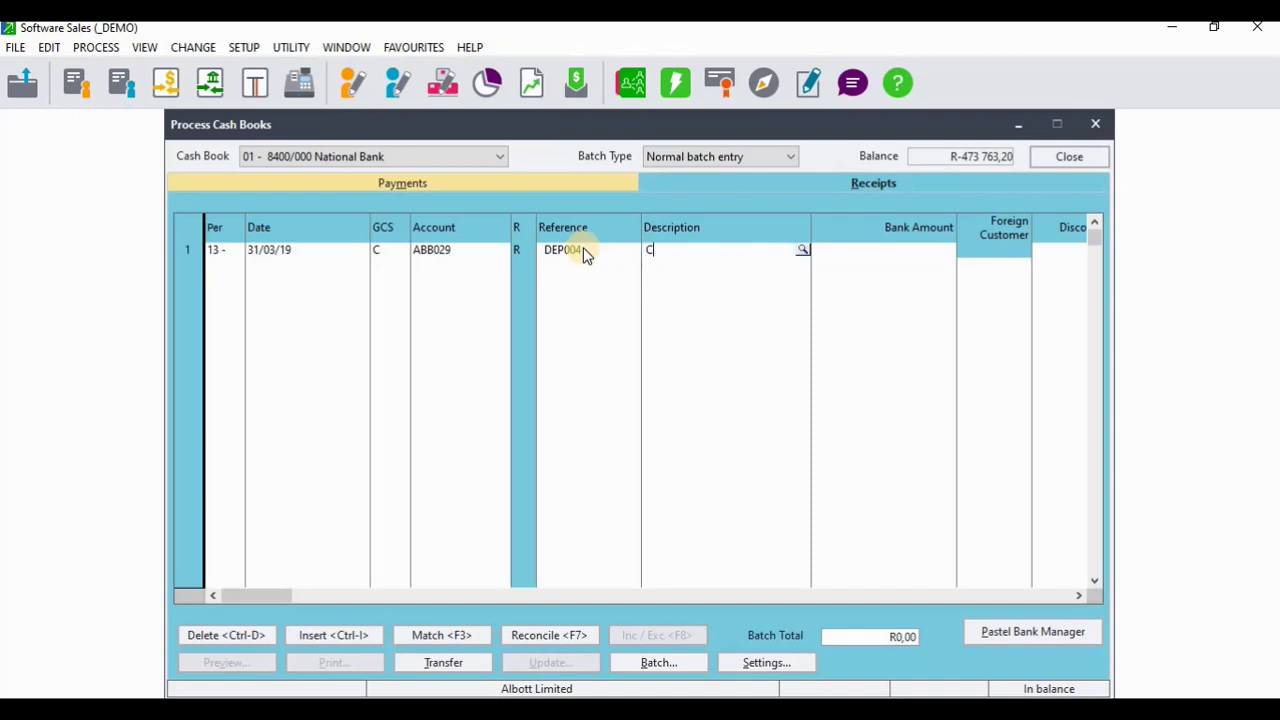
type("heque ")
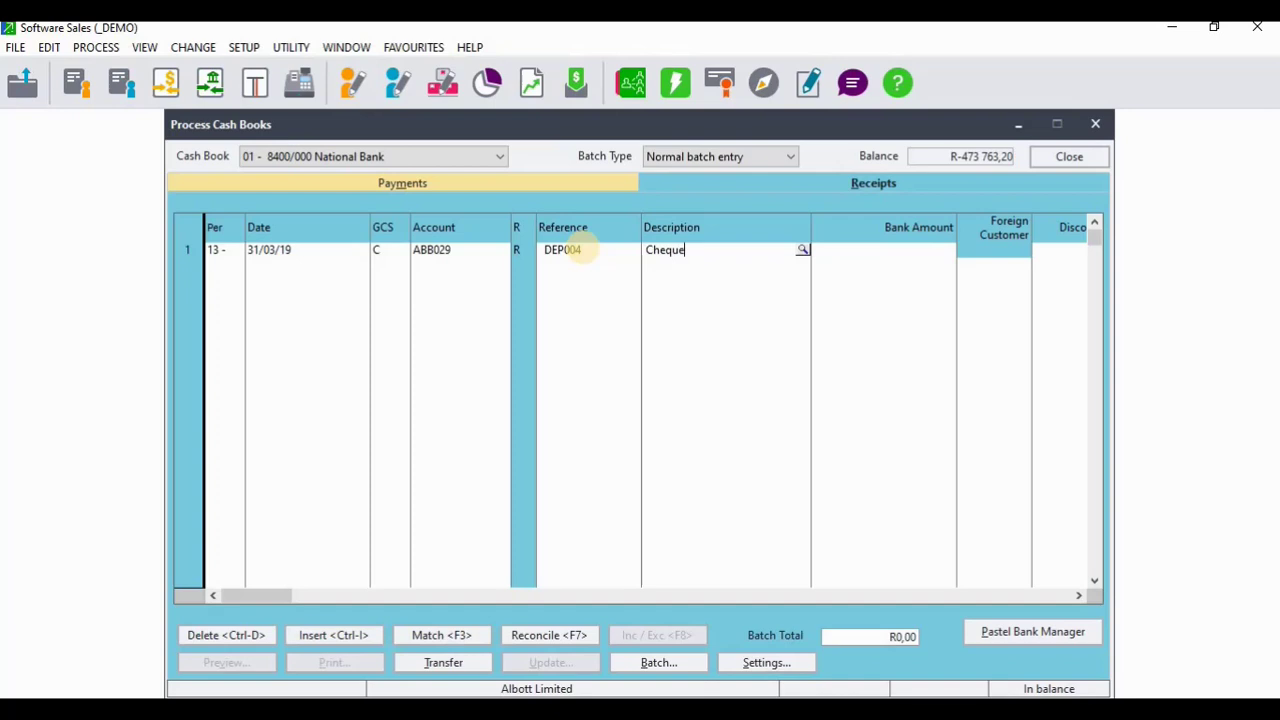
type("by the bank")
key("Tab")
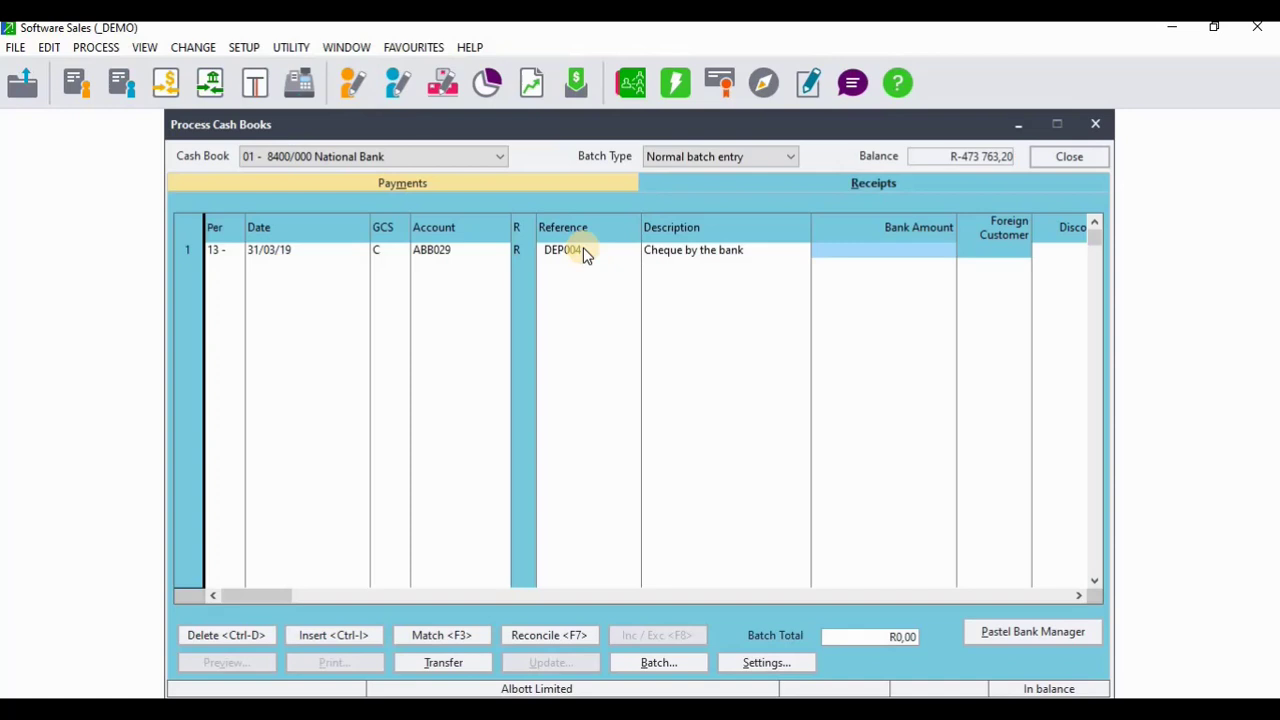
Step: Enter a bank amount of 200 on the DEP004 receipt line
type("200")
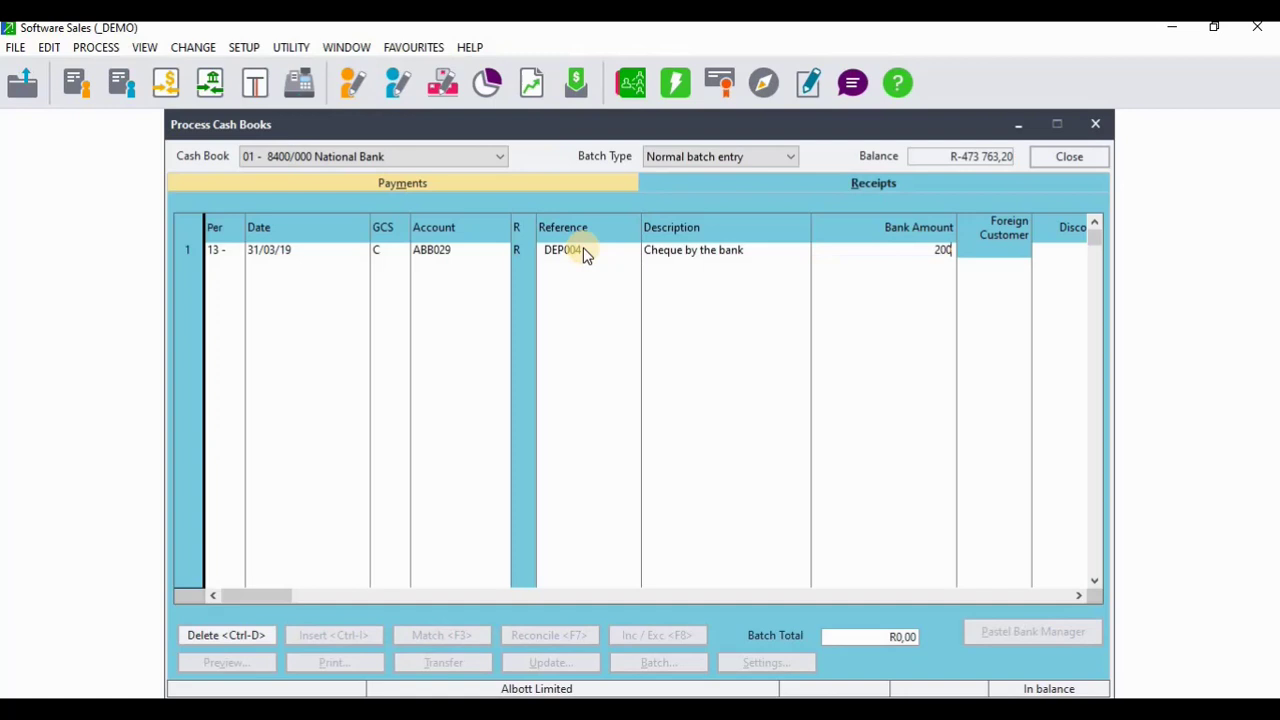
key("Tab")
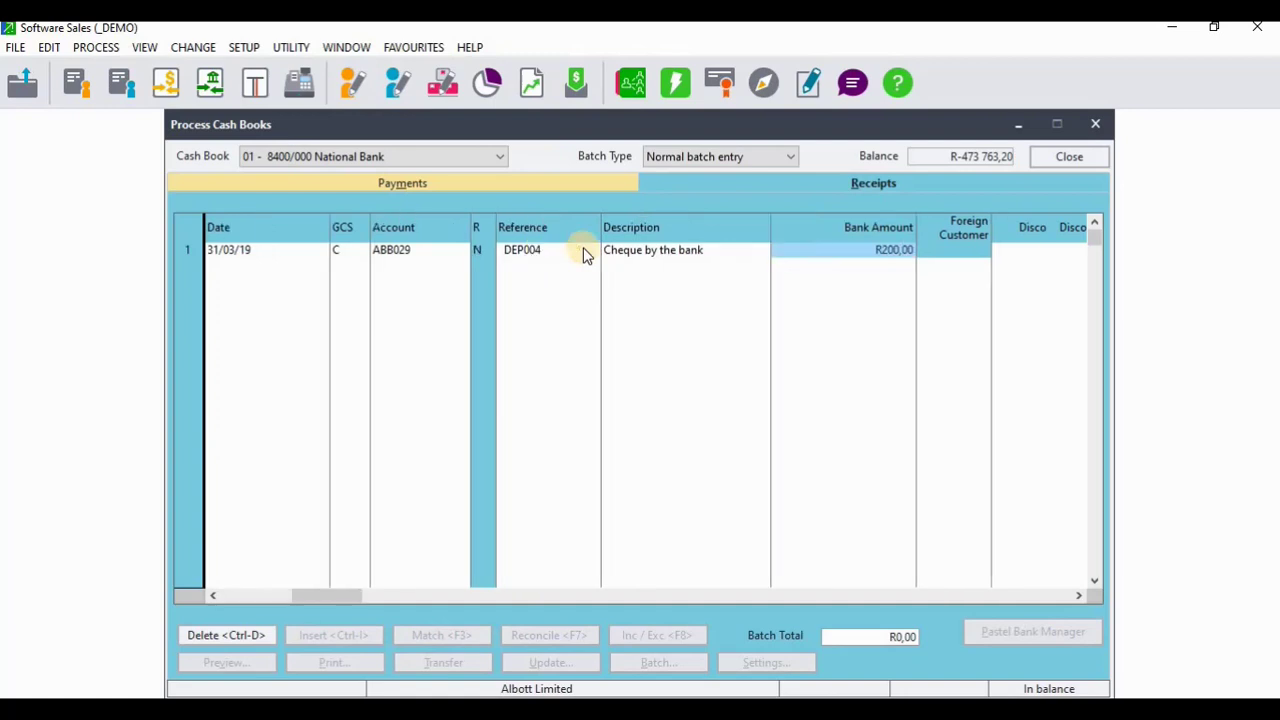
key("Tab")
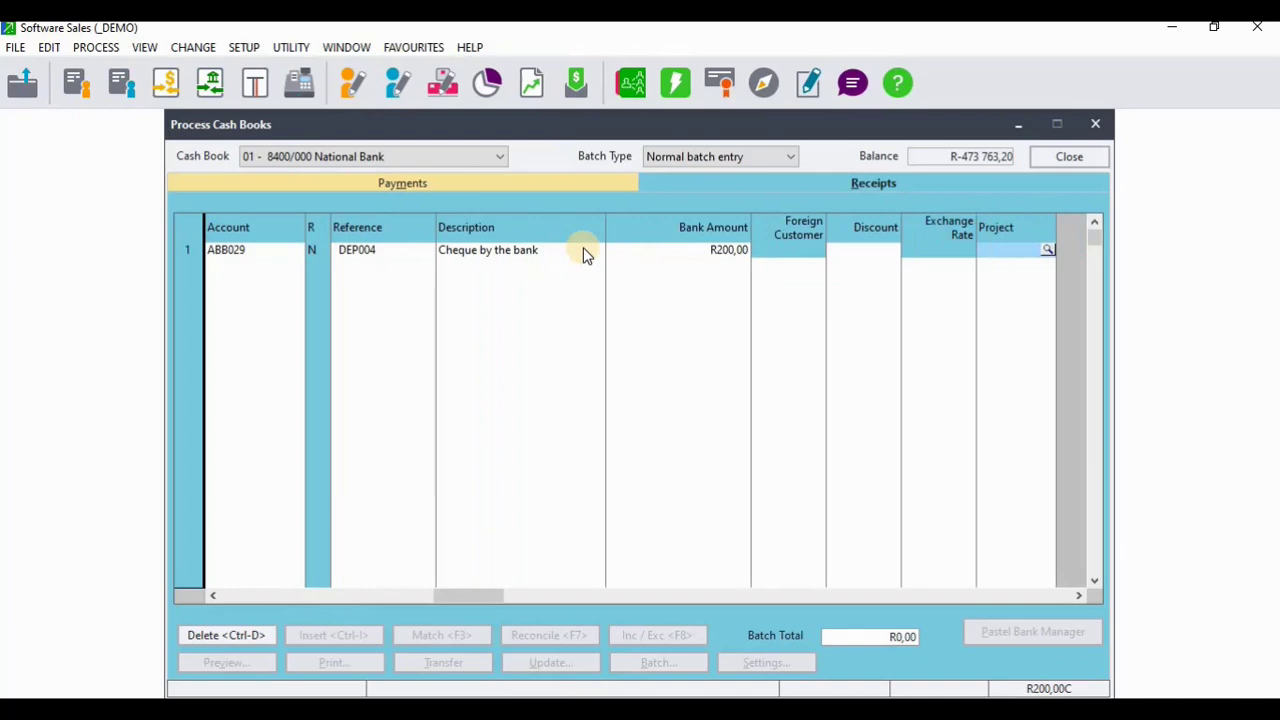
Step: Make the bank amount negative, R-200,00, and complete the receipt line without a discount or project
left_click(714, 252)
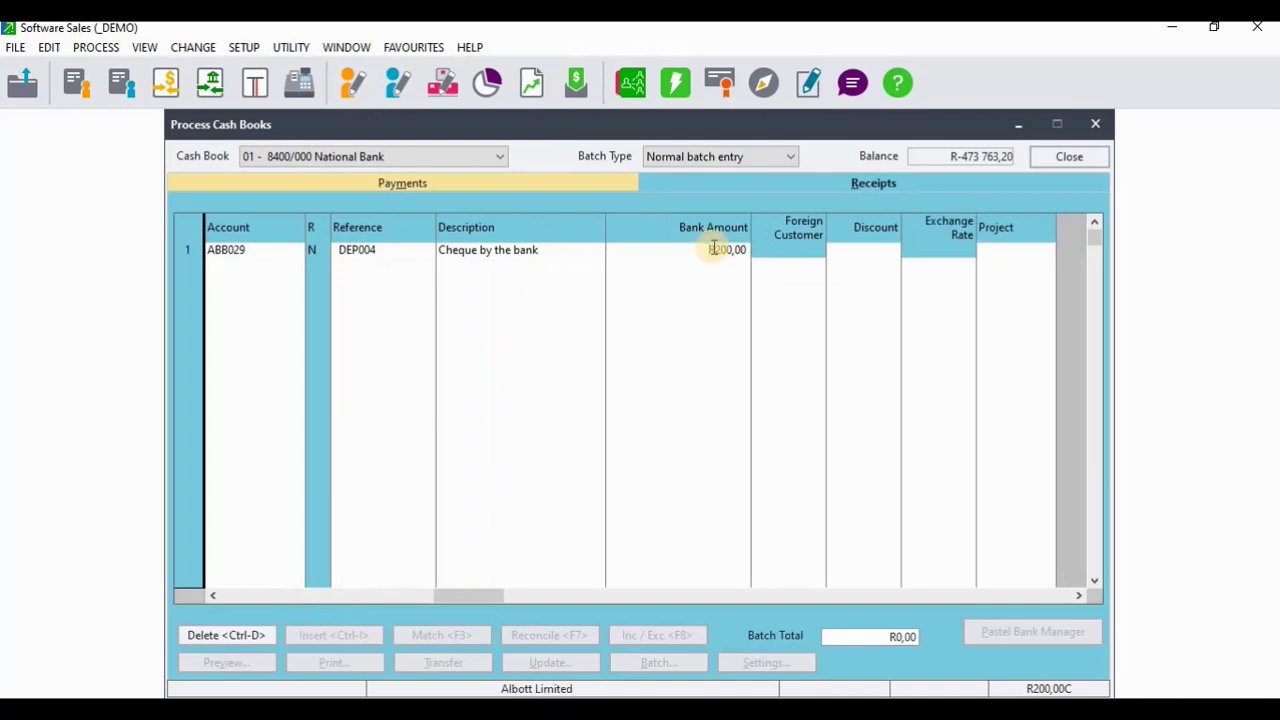
type("-")
key("Tab")
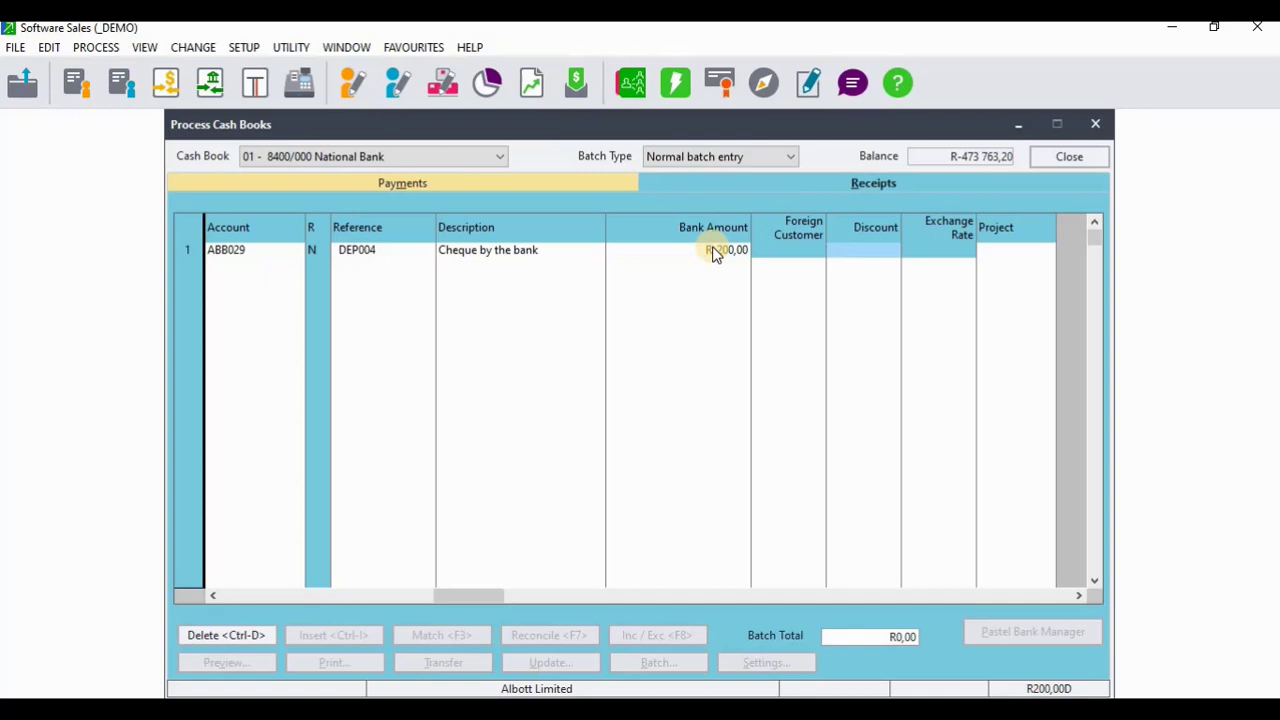
key("Tab")
key("Tab")
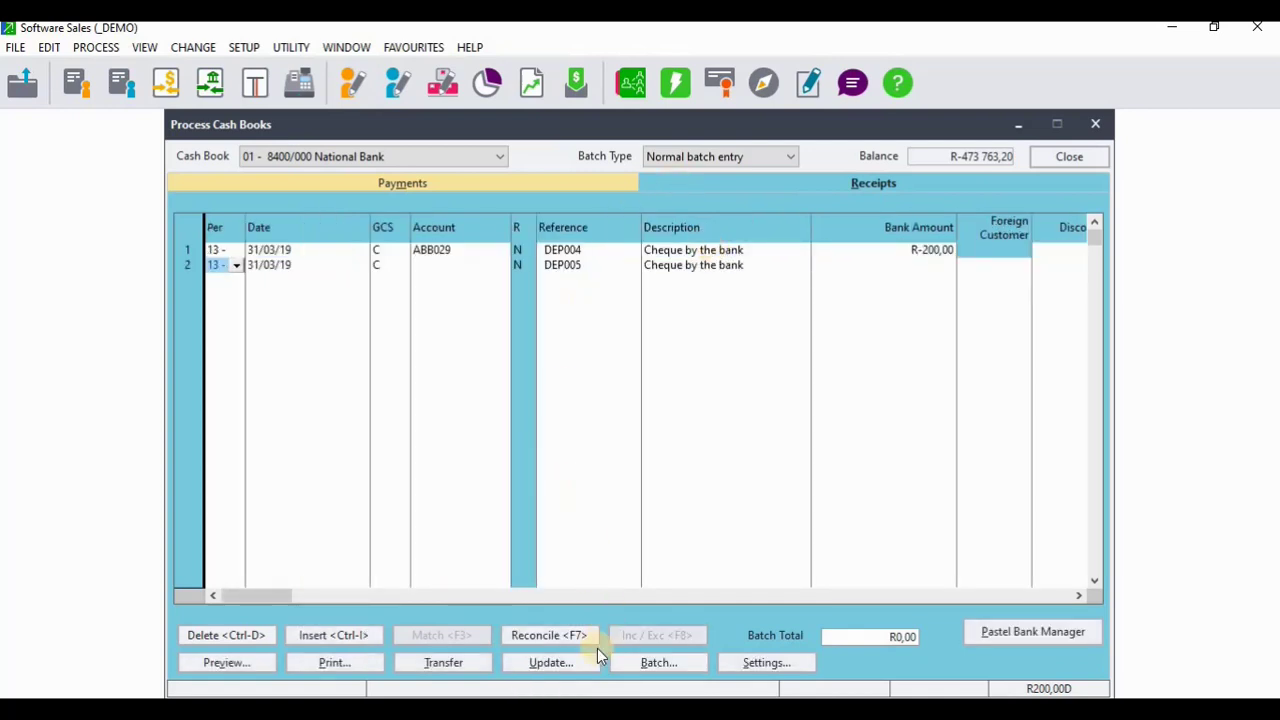
Step: Update only the receipts batch, without a backup or a batch printout
left_click(570, 668)
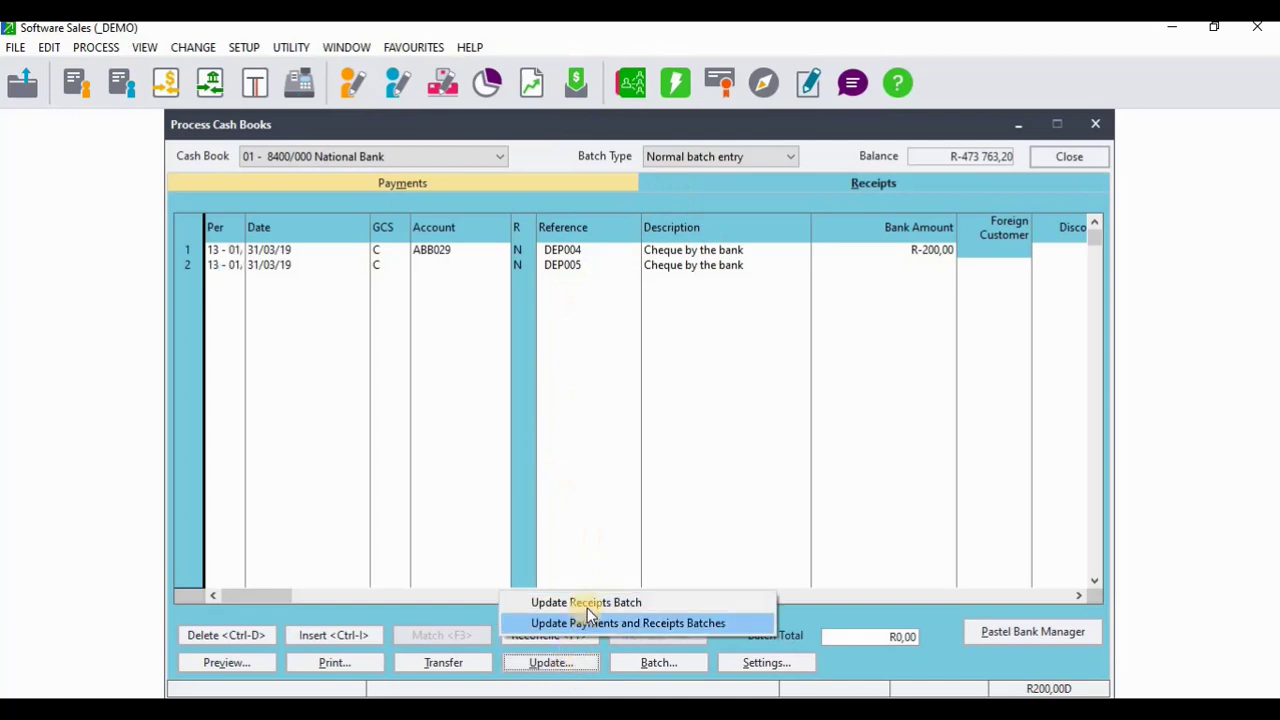
left_click(587, 604)
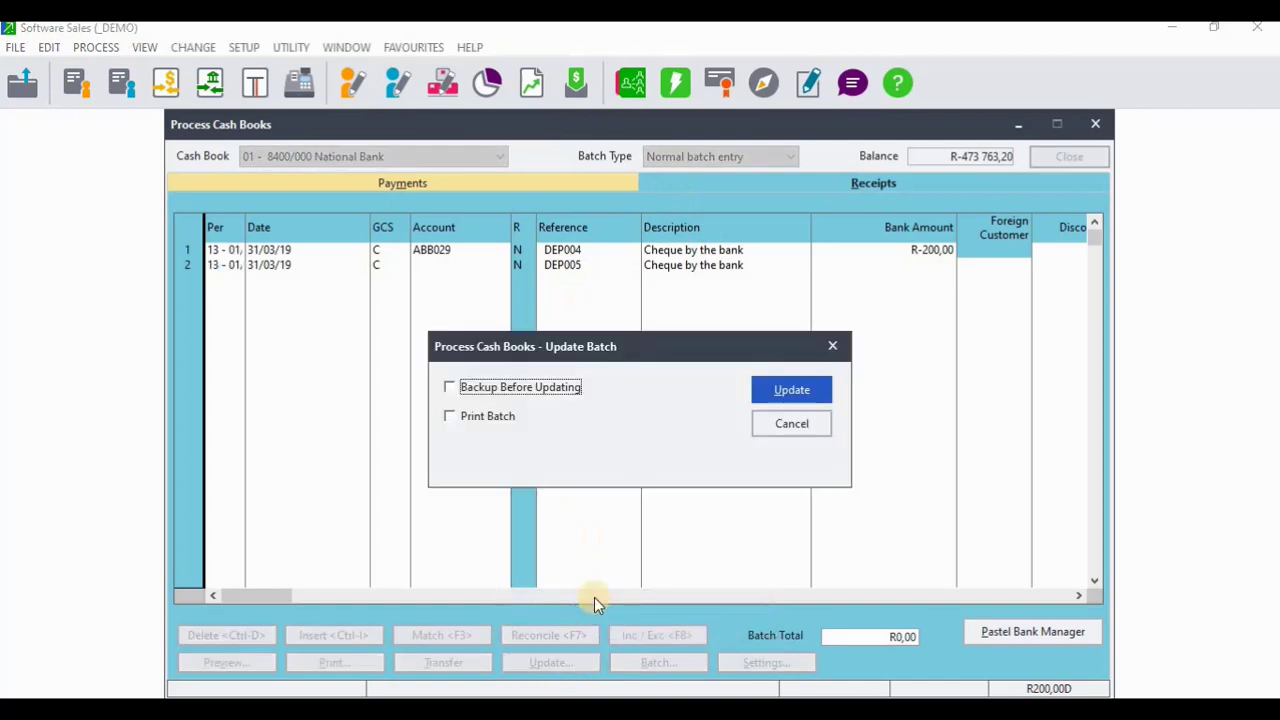
left_click(789, 389)
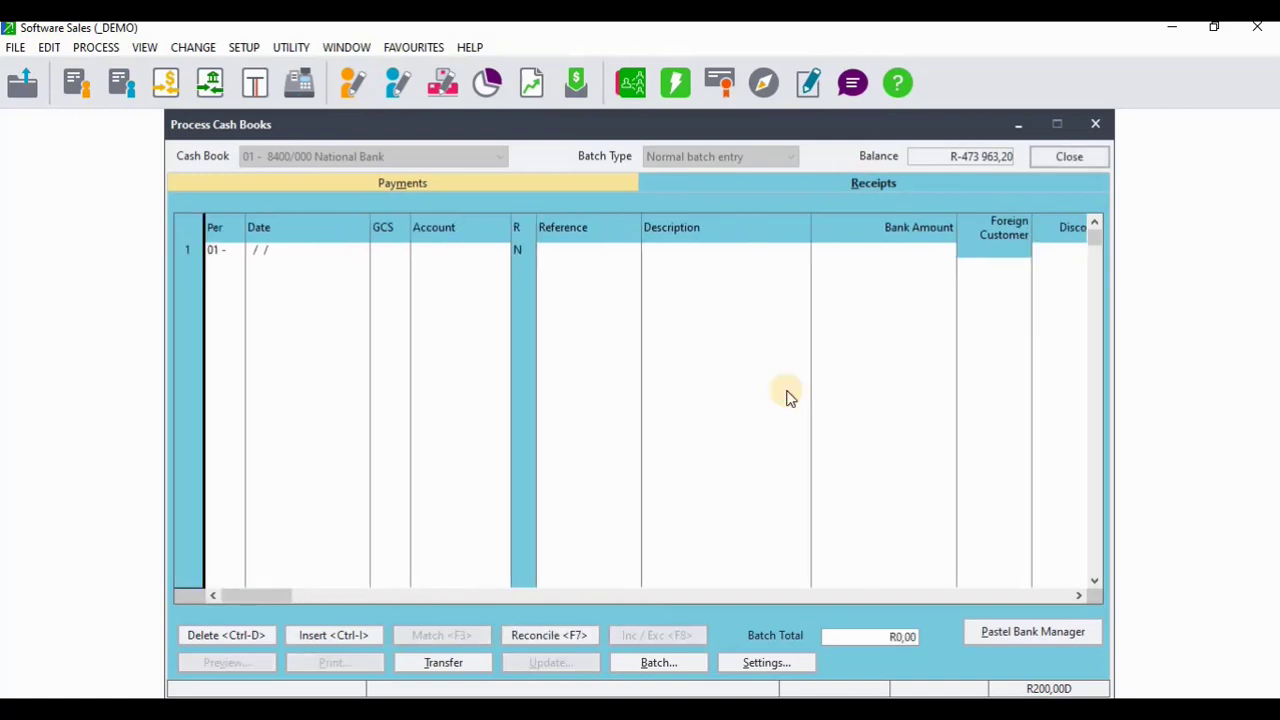
Step: Close cash book processing and reopen the Explorer
left_click(1068, 158)
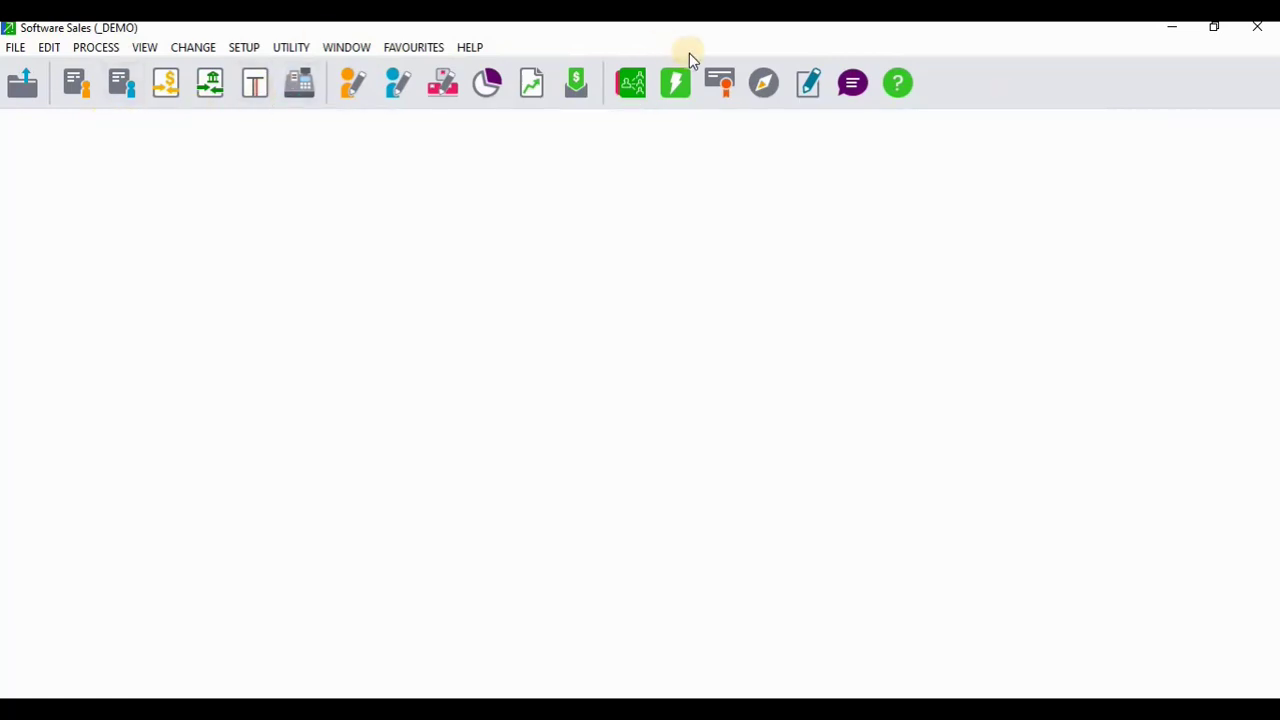
left_click(772, 85)
left_click(781, 121)
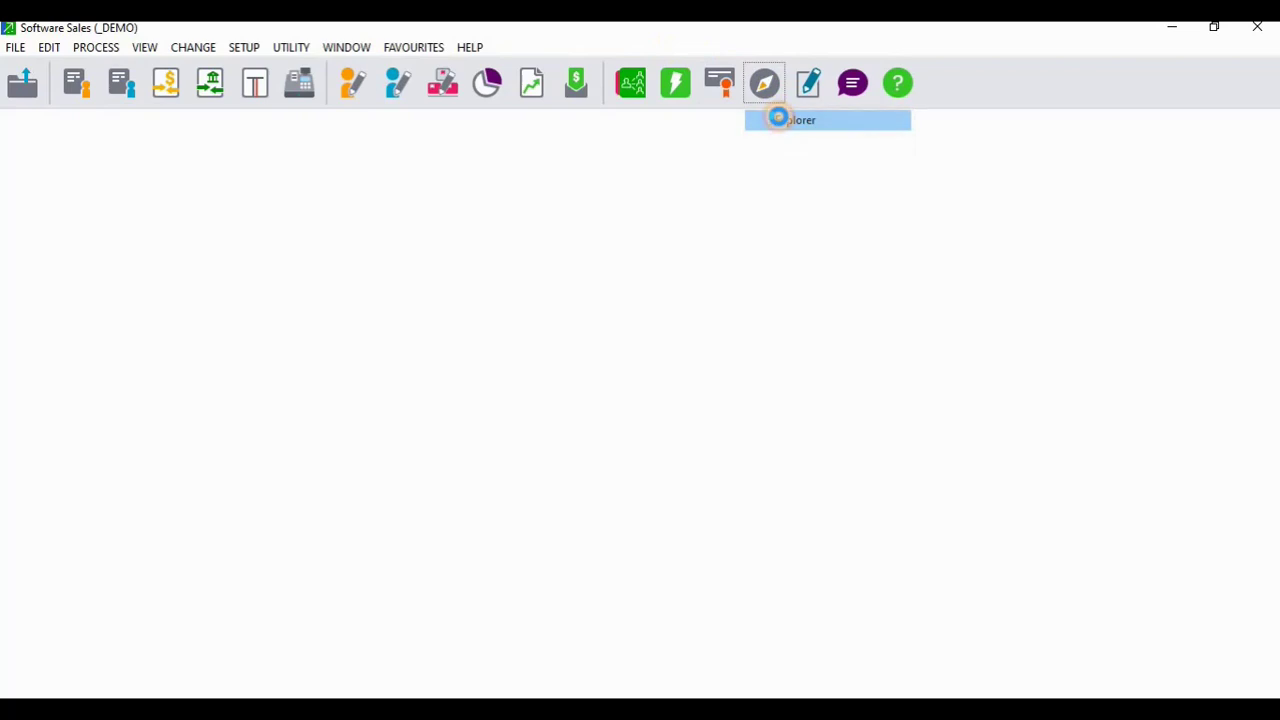